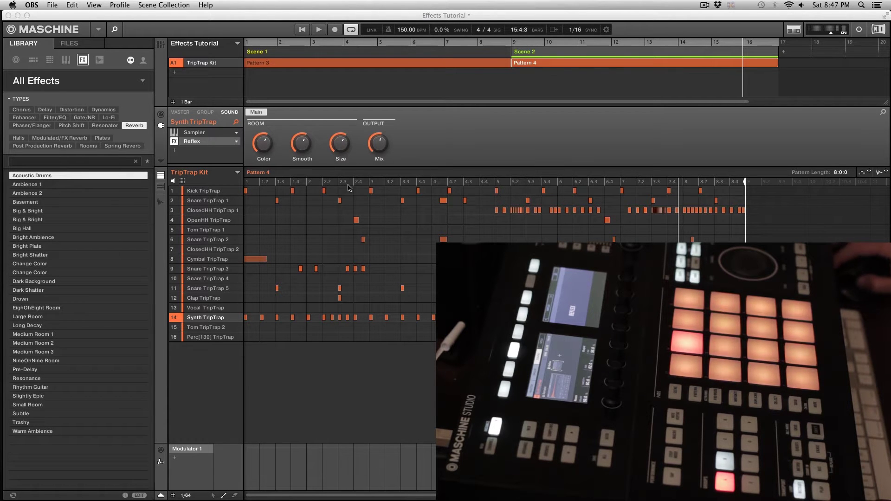
Show Pattern 3 in the pattern editor and list kits in the library, selecting TripTrap Kit.
click(527, 63)
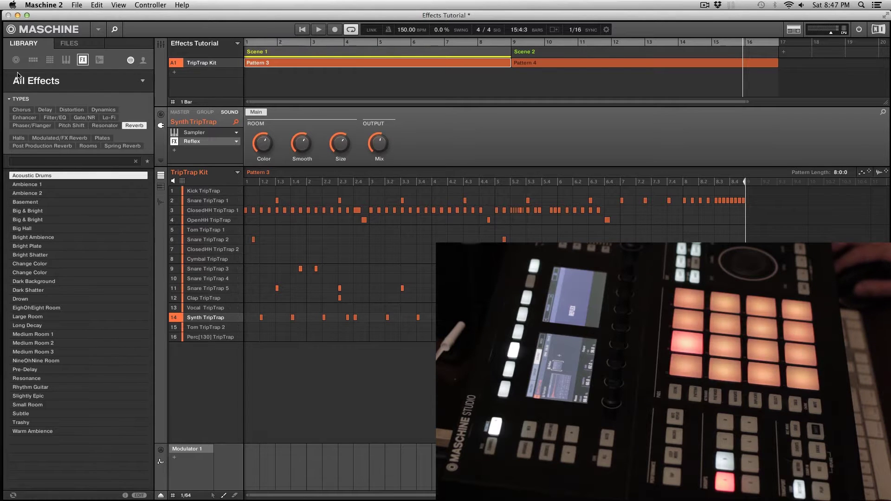
click(31, 60)
click(28, 362)
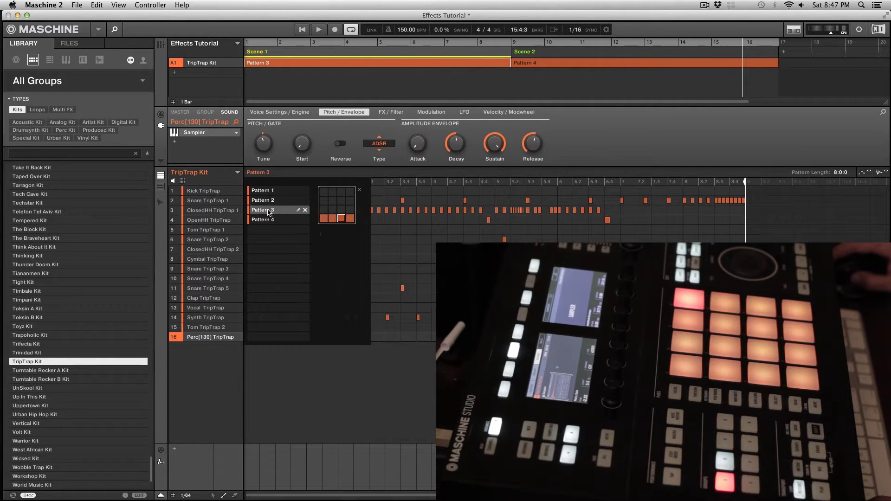
Play the song from bar 1, then show Pattern 3 and Pattern 4 in the editor.
click(262, 211)
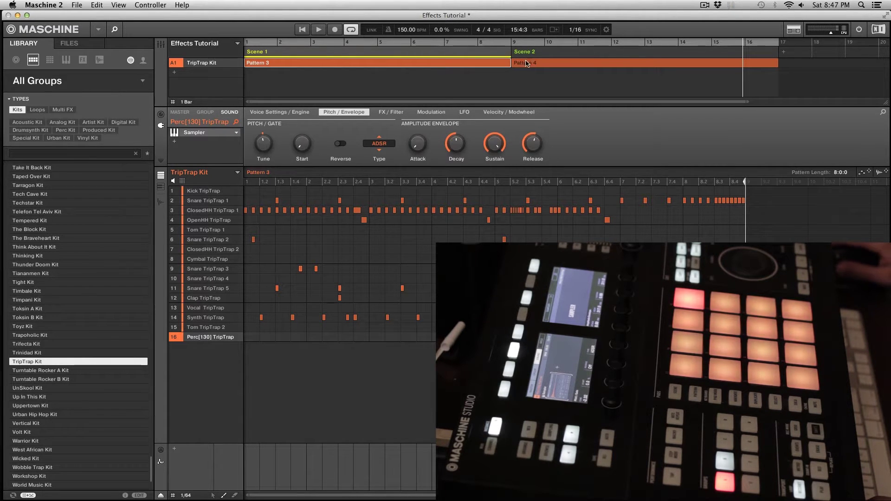
click(246, 45)
click(304, 31)
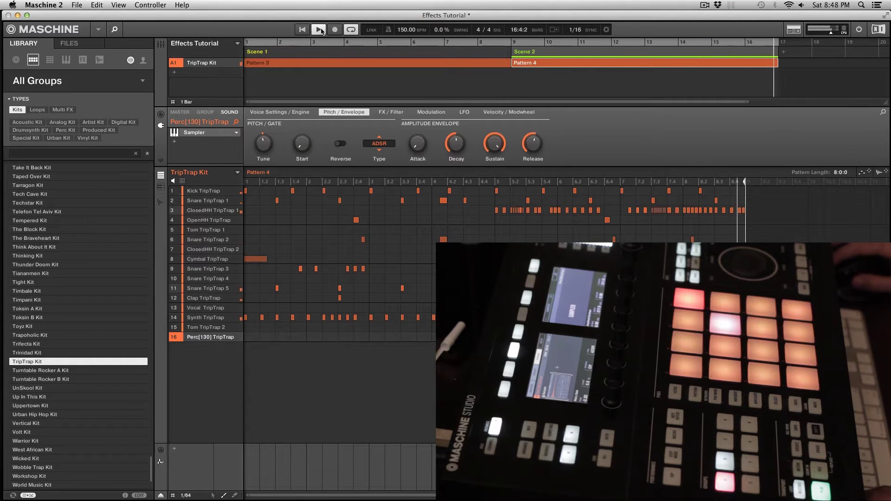
click(250, 64)
click(541, 64)
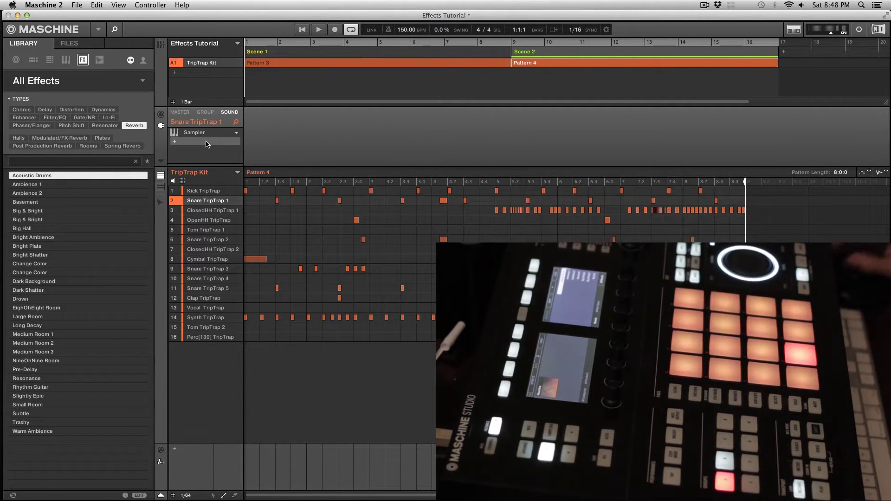
Browse the Gate/NR, Resonator and Filter/EQ effect presets, then return to the Reverb presets.
click(21, 111)
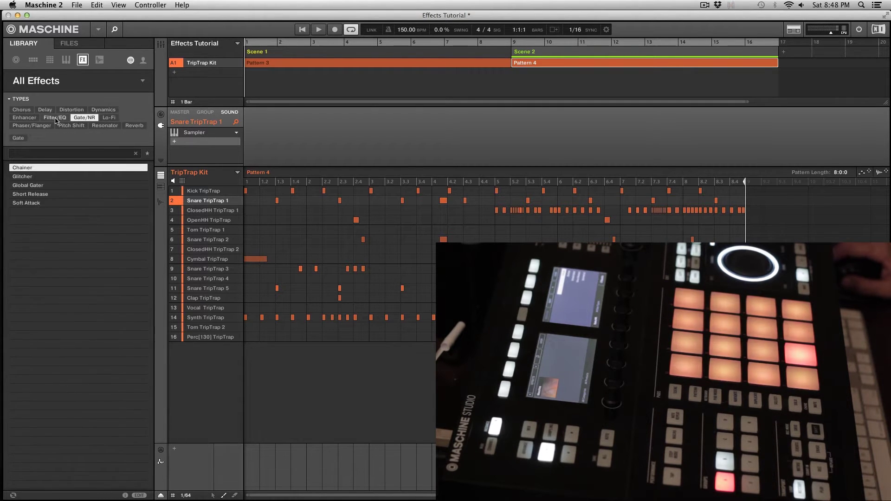
click(116, 126)
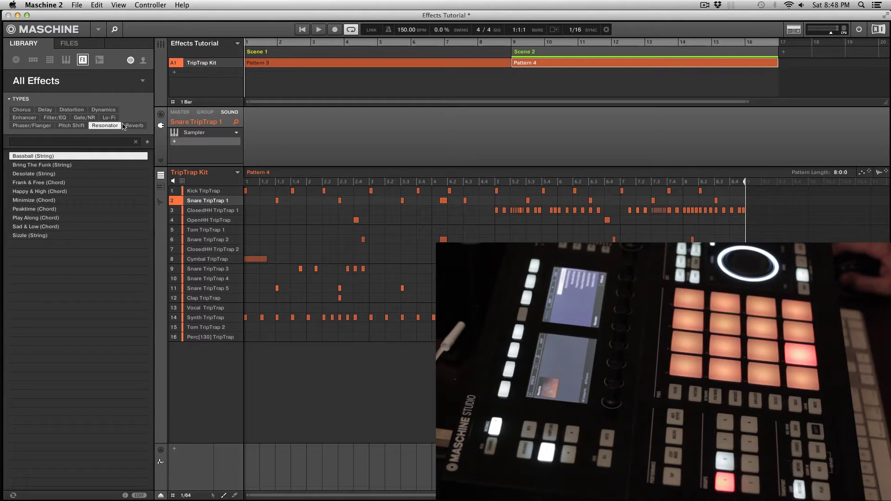
click(68, 118)
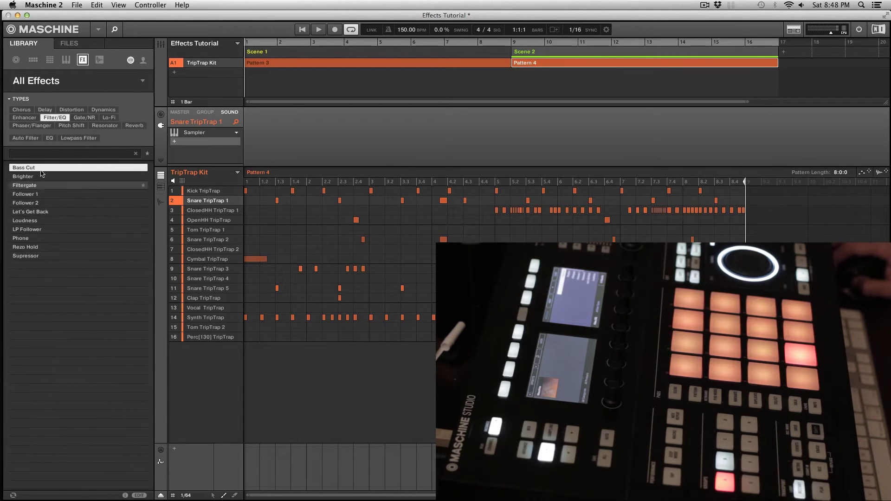
click(135, 125)
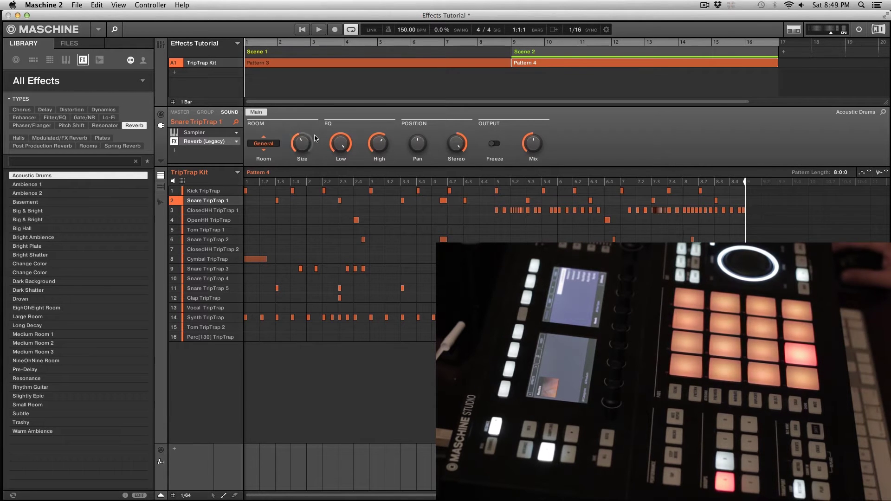
Raise the snare reverb Size to 90%, then bring it back down to 43%.
mouse_move(301, 150)
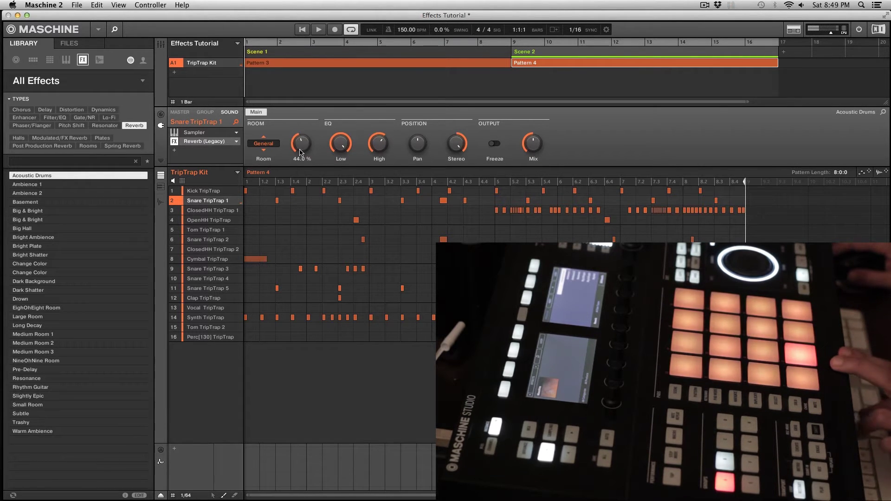
drag(300, 149, 300, 133)
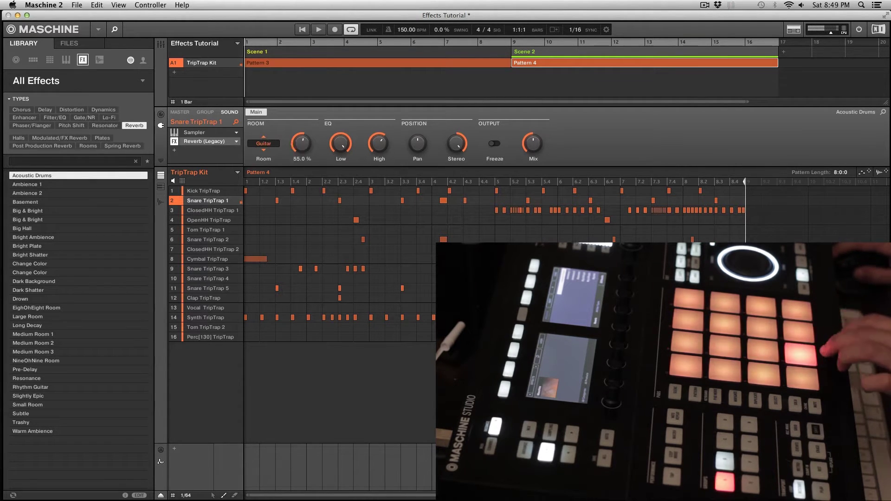
drag(301, 145, 299, 147)
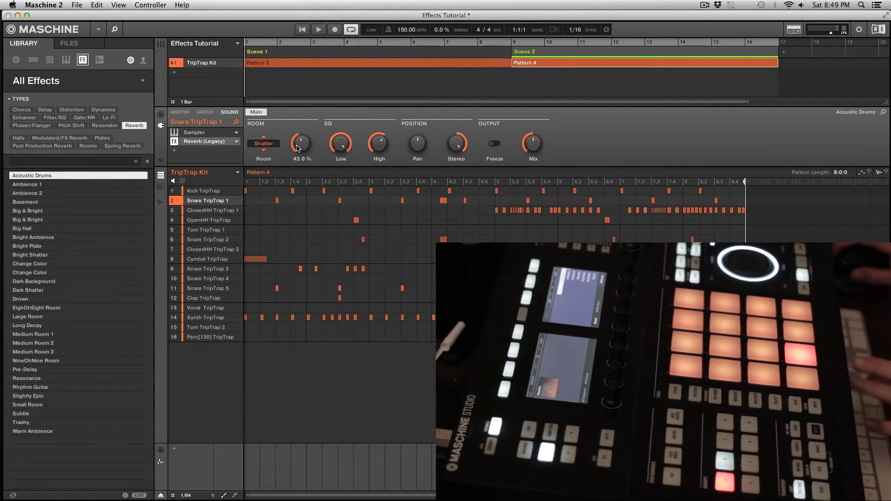
Select Synth TripTrap and browse the Reflex slot's Internal effects without replacing Reflex.
click(200, 319)
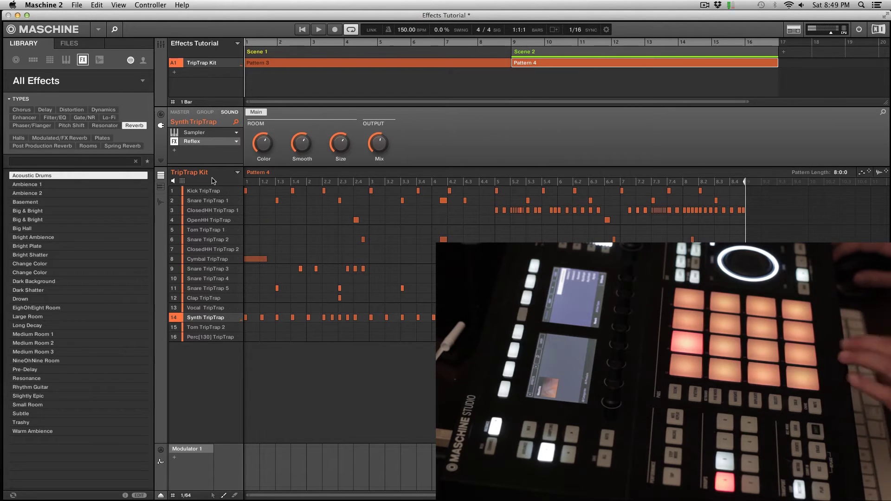
click(237, 143)
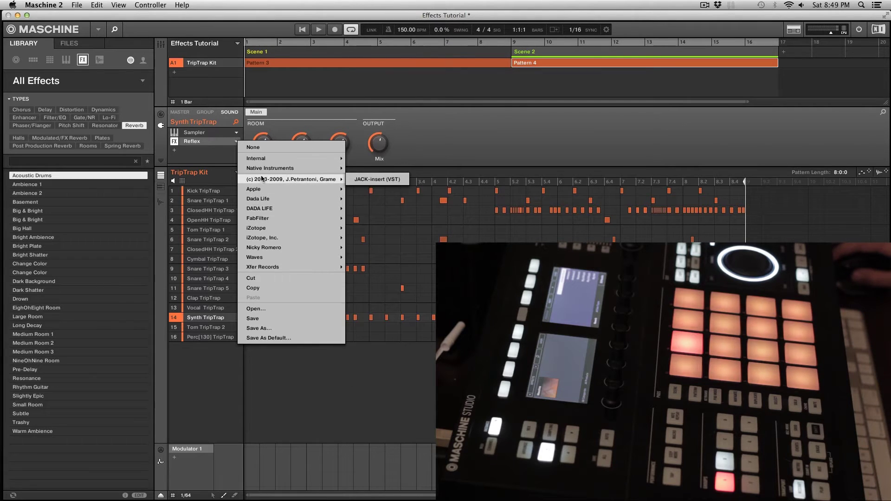
mouse_move(266, 161)
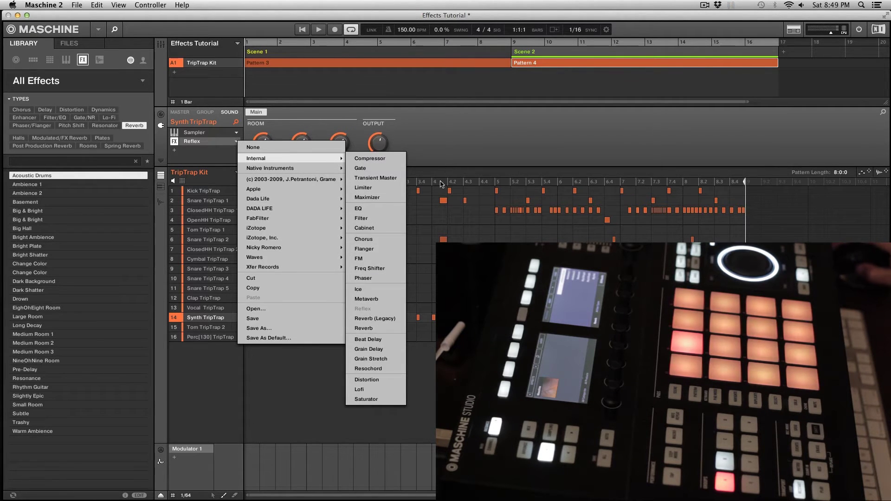
click(205, 151)
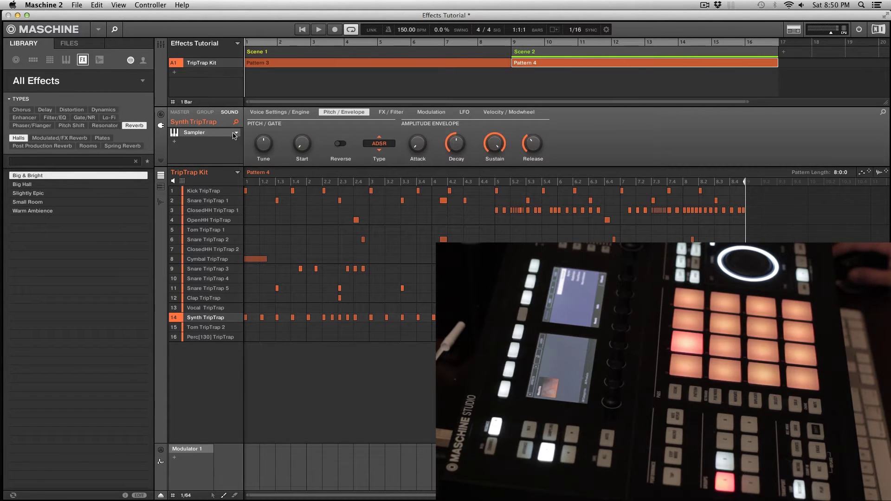
Load the Internal Metaverb effect into a new slot on Synth TripTrap.
click(176, 142)
mouse_move(228, 160)
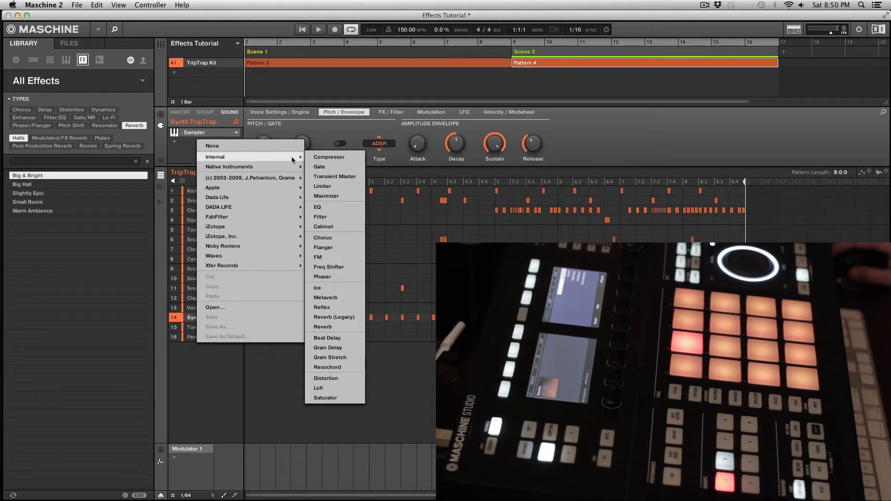
click(349, 298)
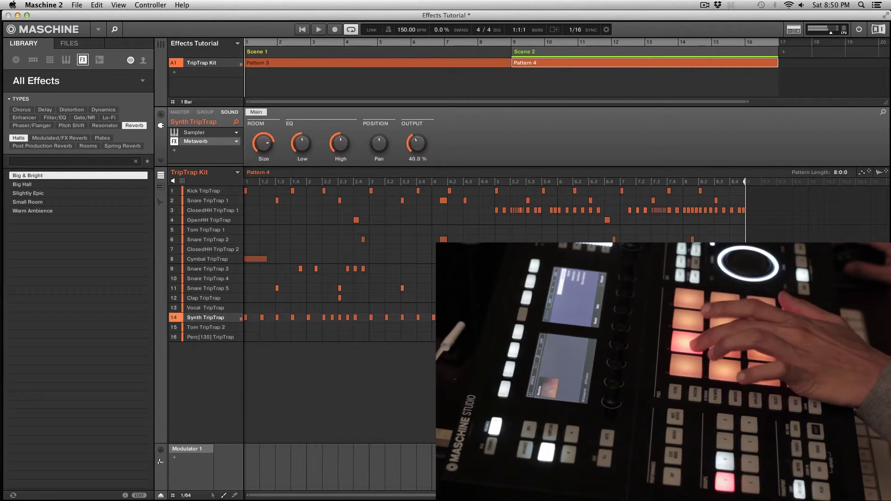
mouse_move(268, 147)
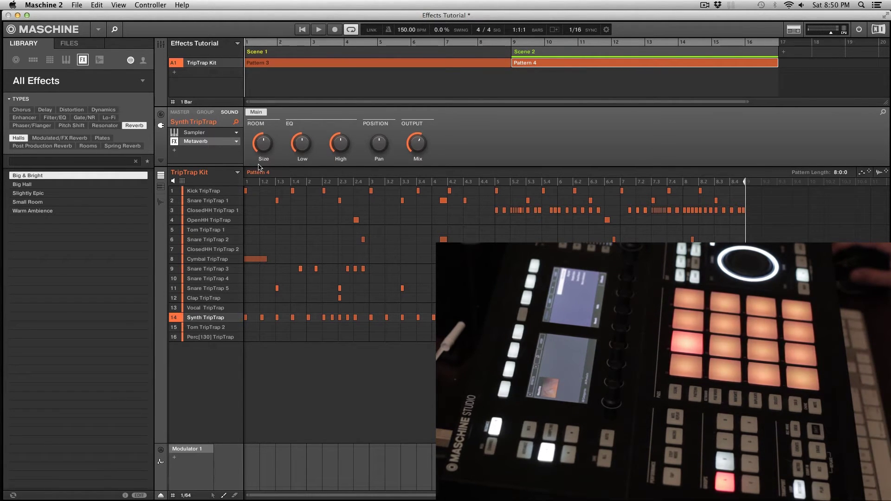
Add an Internal EQ after Metaverb and boost its HIGH gain to 10.4 dB.
click(176, 151)
mouse_move(247, 166)
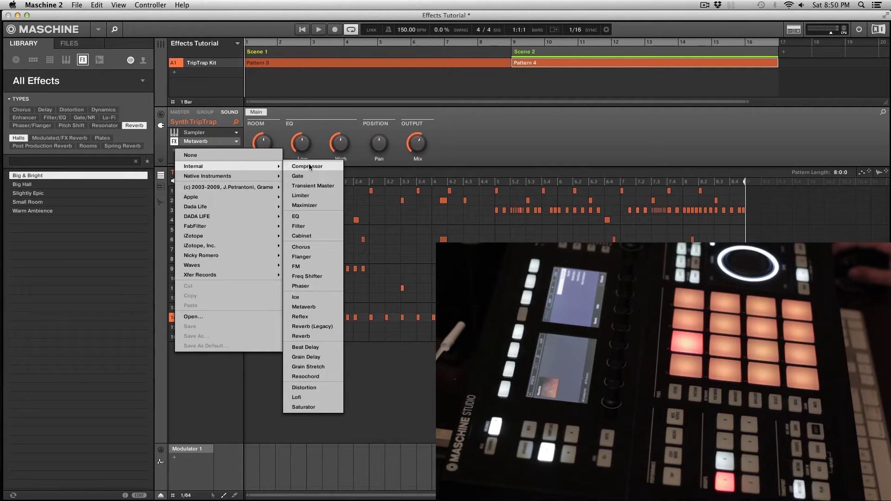
click(316, 217)
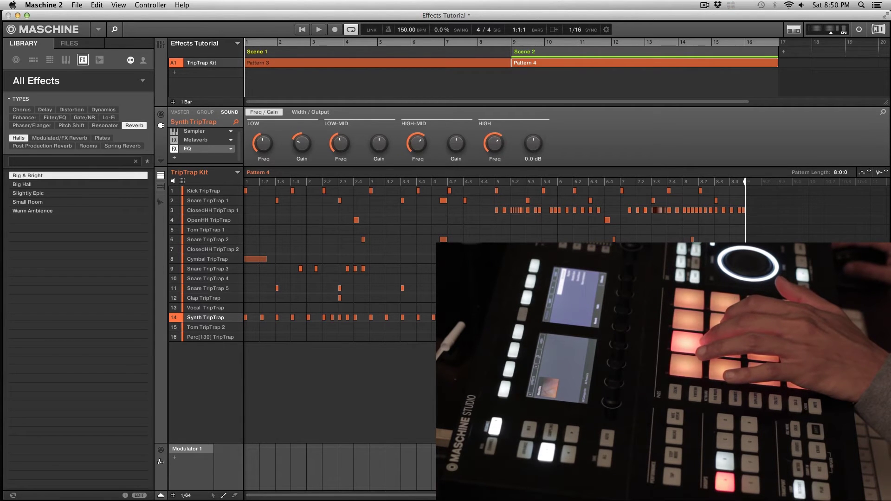
drag(533, 145, 536, 152)
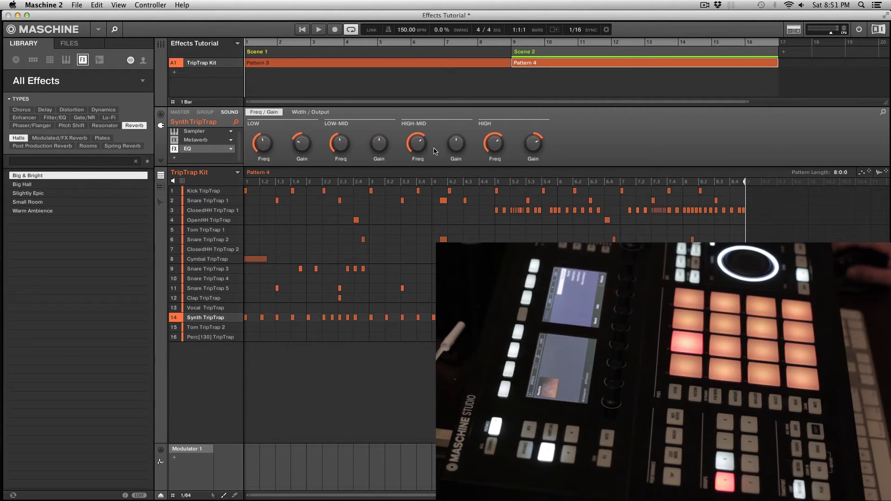
Turn the Metaverb Size down to 43% and open Modulator 1's target menu.
click(188, 141)
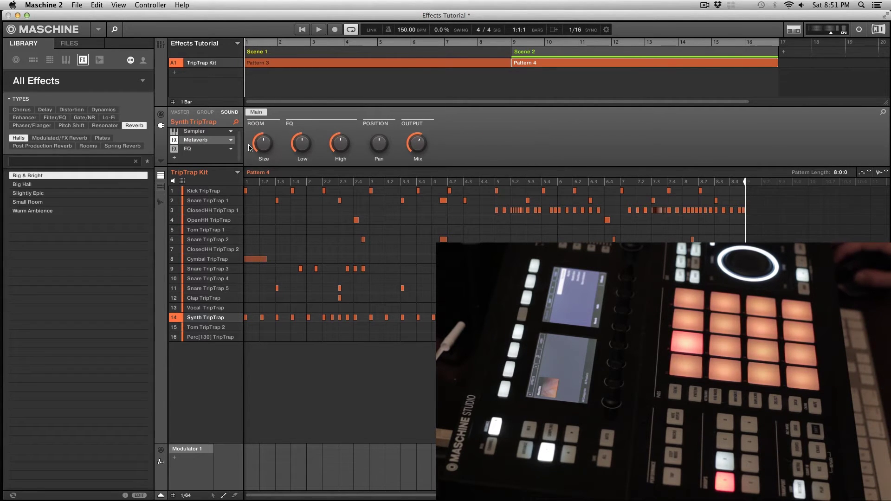
drag(263, 144, 263, 152)
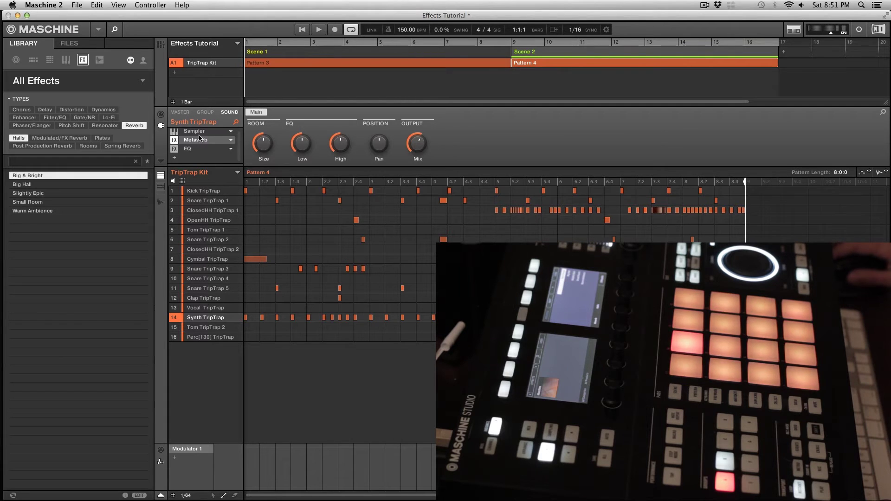
right_click(195, 453)
click(209, 449)
click(209, 449)
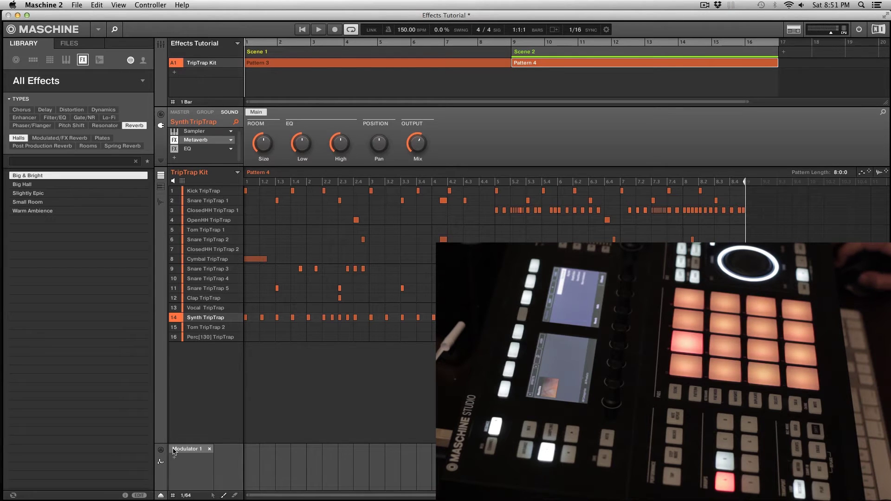
click(184, 450)
Target Metaverb Main > Size with Modulator 1, enlarge its lane, and adjust Size.
mouse_move(213, 425)
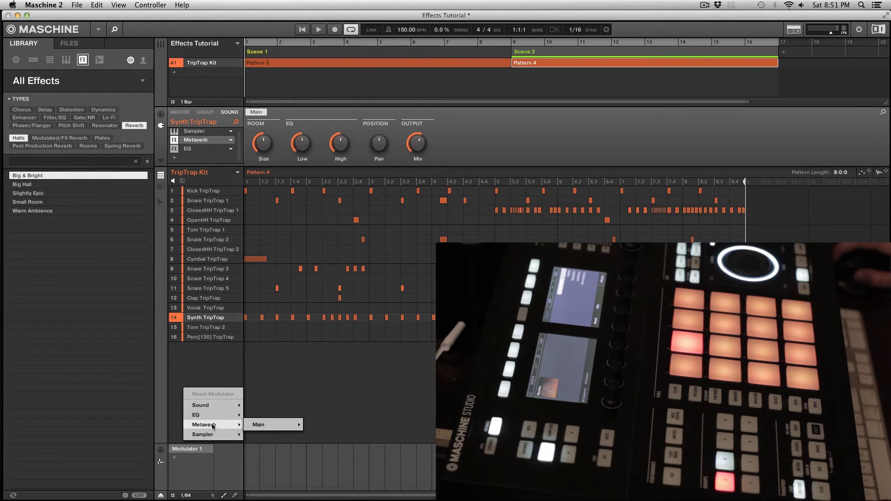
mouse_move(279, 425)
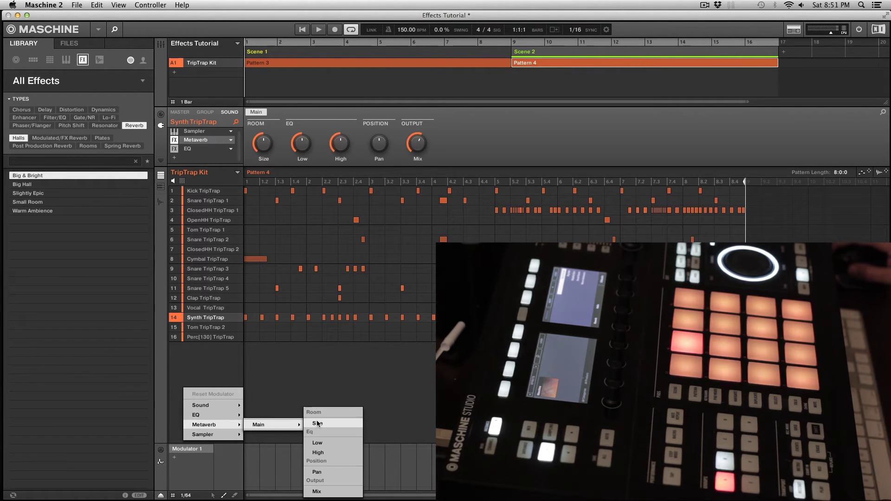
click(320, 424)
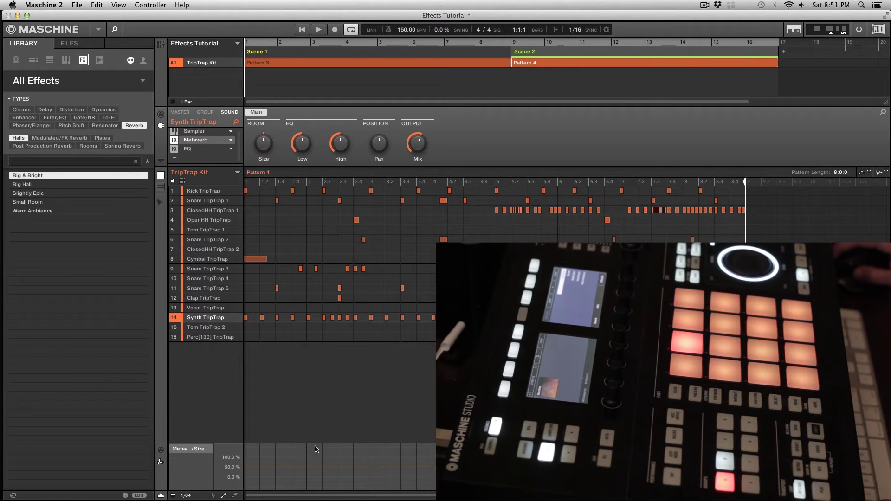
drag(317, 442, 318, 323)
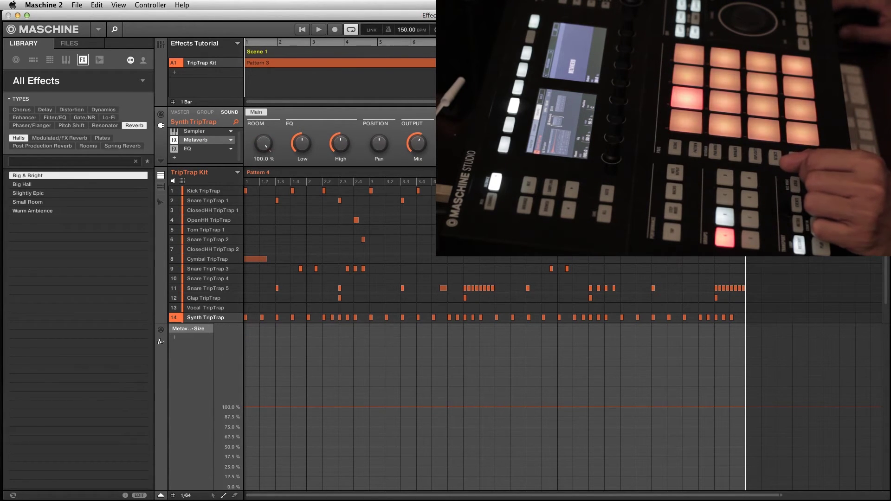
drag(264, 143, 268, 151)
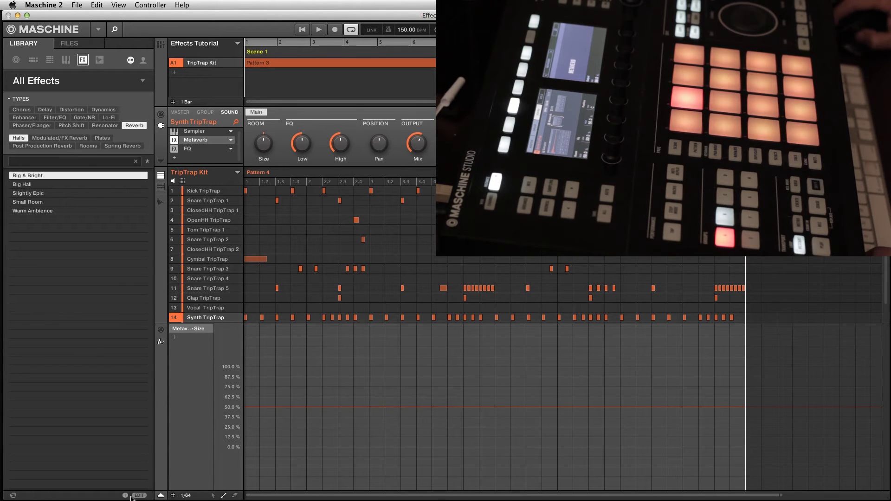
click(160, 496)
Show the modulation lane and set its drawing step size to 1/128.
click(161, 495)
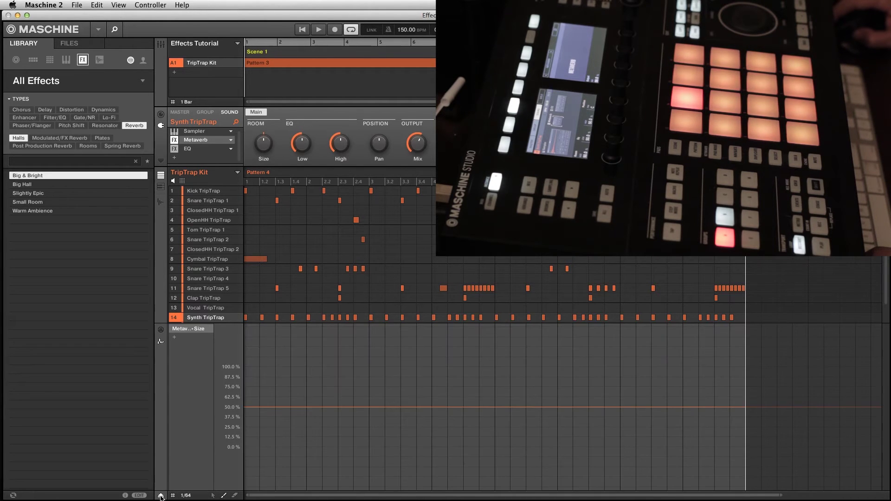
click(186, 495)
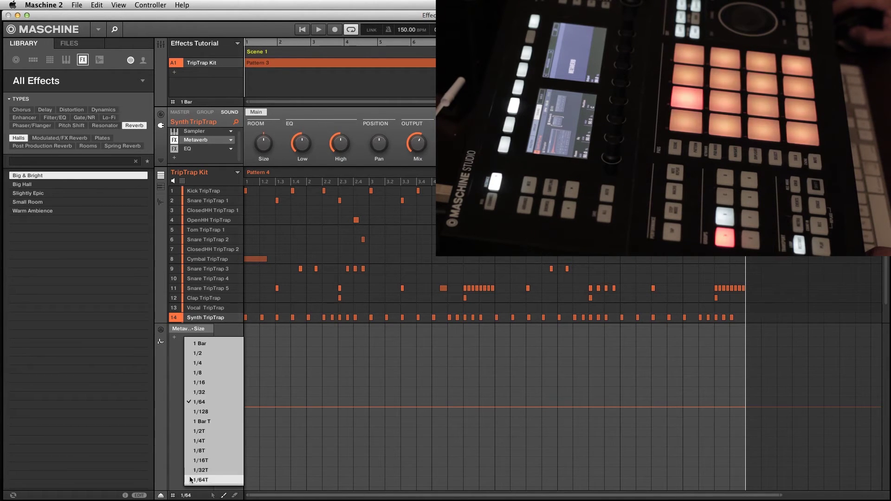
click(203, 373)
click(186, 495)
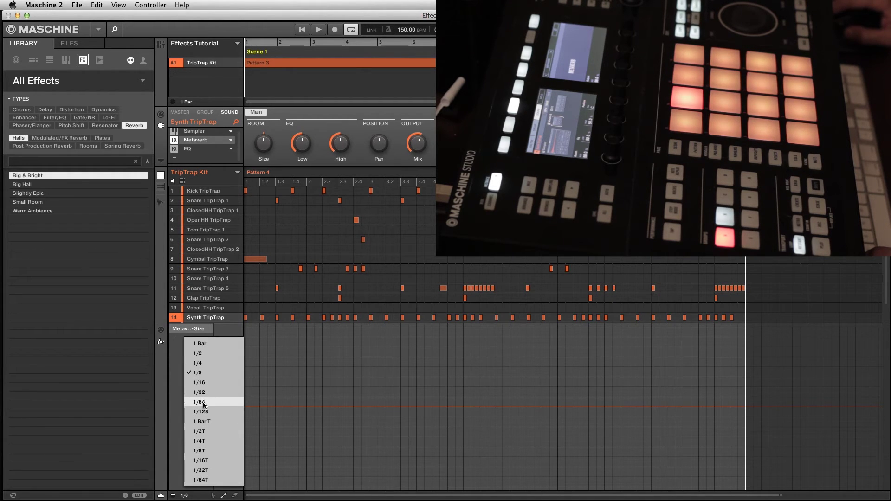
click(203, 405)
click(185, 495)
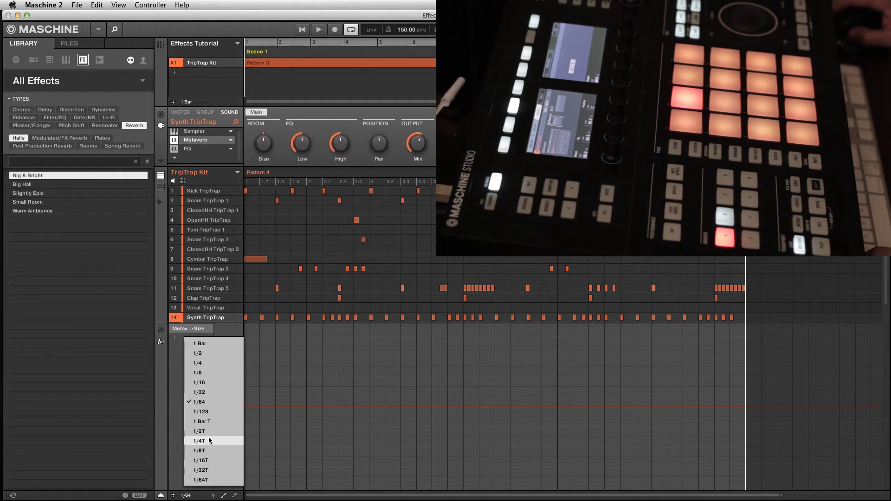
click(204, 412)
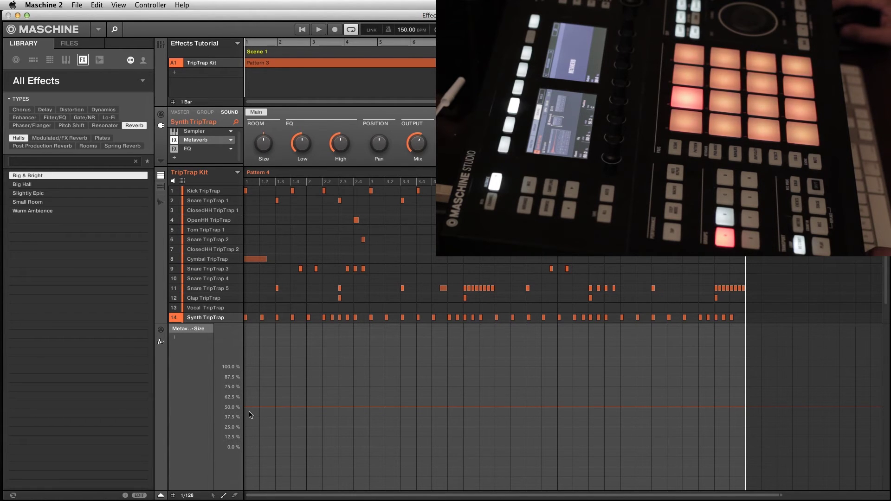
Draw a two-peaked Metaverb Size curve sweeping between about 12.5% and 100%.
mouse_move(246, 412)
mouse_down()
mouse_move(317, 397)
mouse_move(354, 422)
mouse_move(402, 396)
mouse_move(485, 417)
mouse_move(546, 391)
mouse_move(599, 412)
mouse_move(647, 392)
mouse_up()
key(super+z)
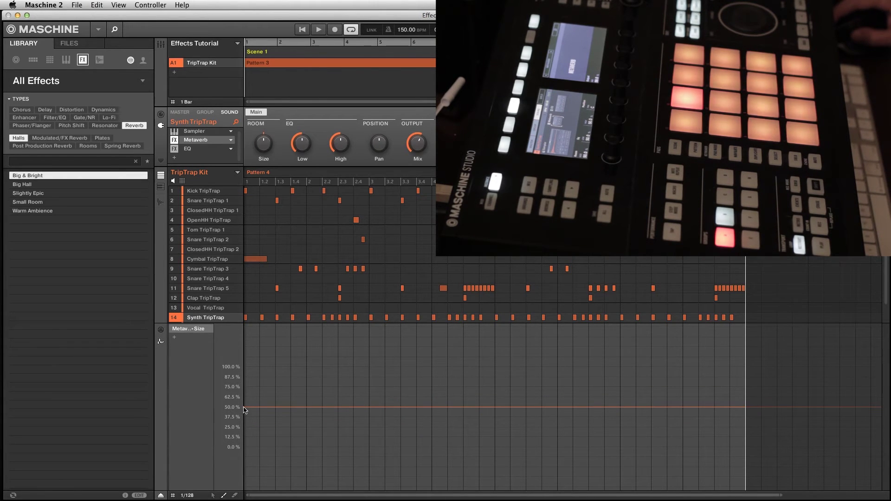
mouse_move(245, 437)
mouse_down()
mouse_move(372, 381)
mouse_move(499, 433)
mouse_move(557, 431)
mouse_move(695, 370)
mouse_up()
drag(751, 403, 778, 421)
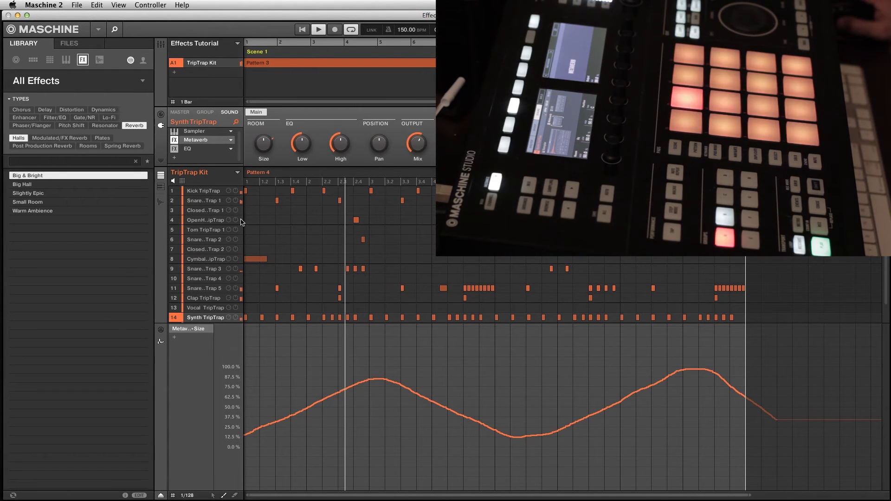
Play the pattern to hear the Size modulation.
mouse_move(241, 222)
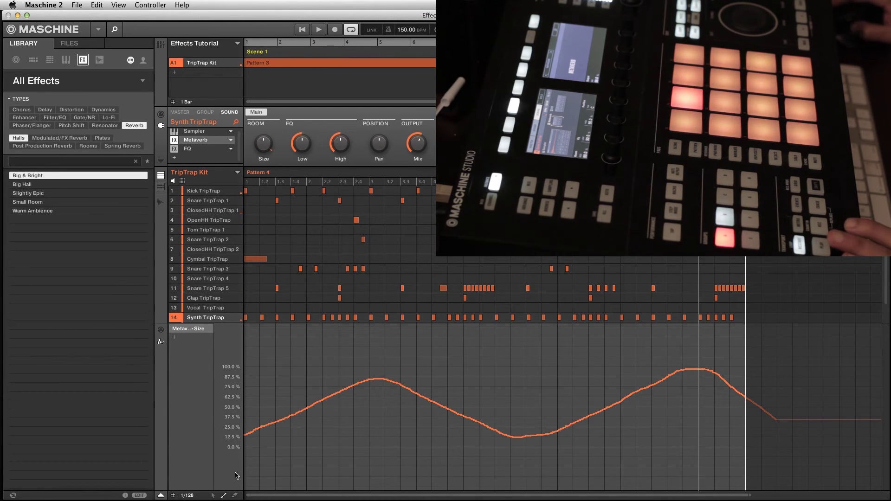
mouse_move(269, 153)
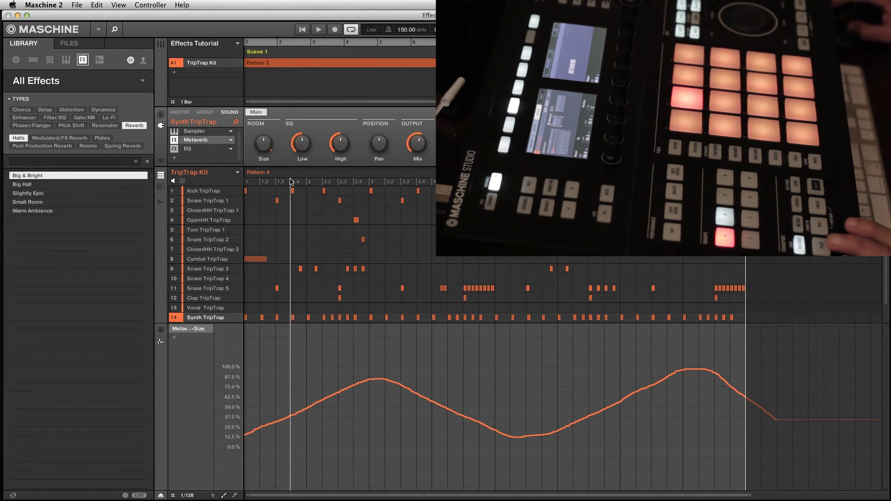
key(space)
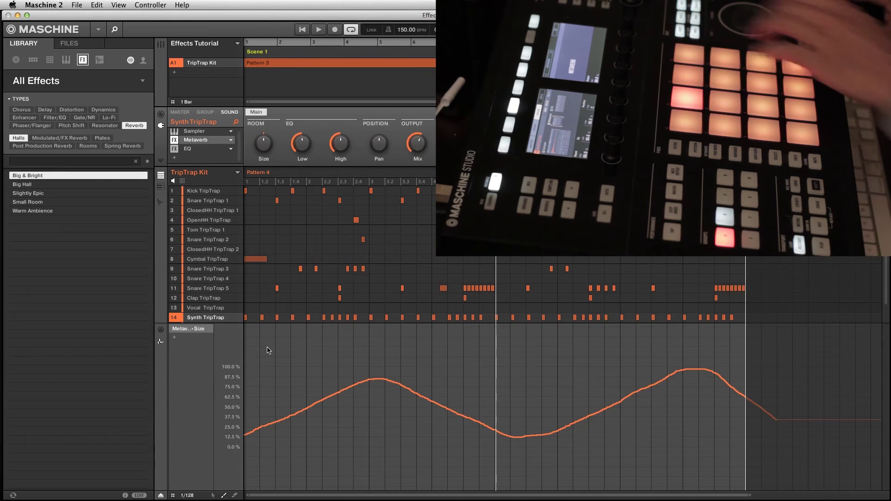
Add a Metaverb Pan modulation lane, draw a curve swinging 50 L to 45 R, and play it.
mouse_move(302, 146)
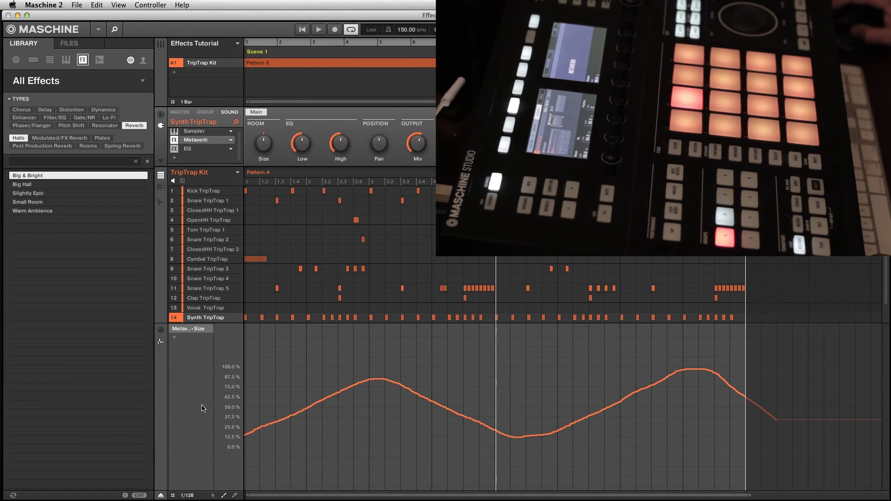
click(175, 339)
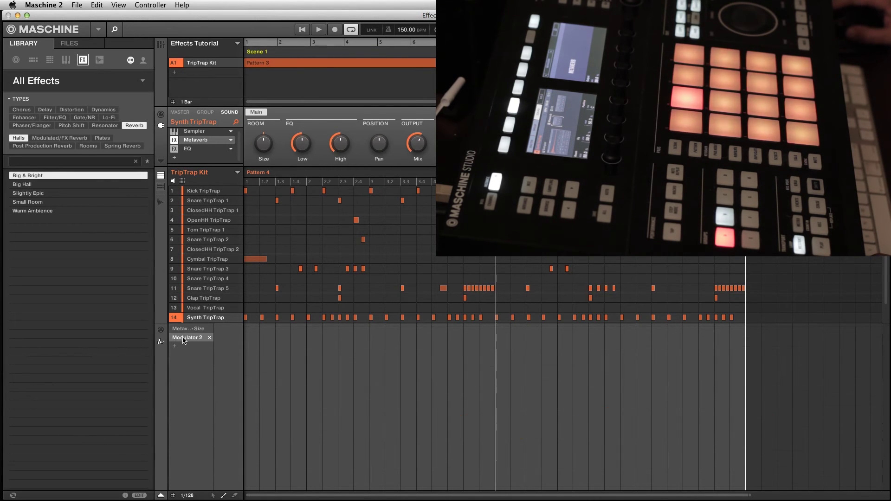
click(185, 338)
mouse_move(217, 374)
mouse_move(279, 375)
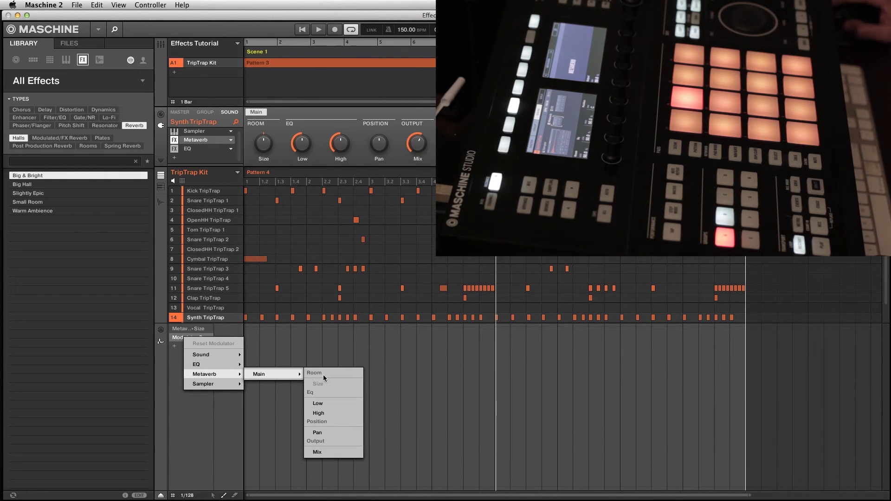
click(334, 432)
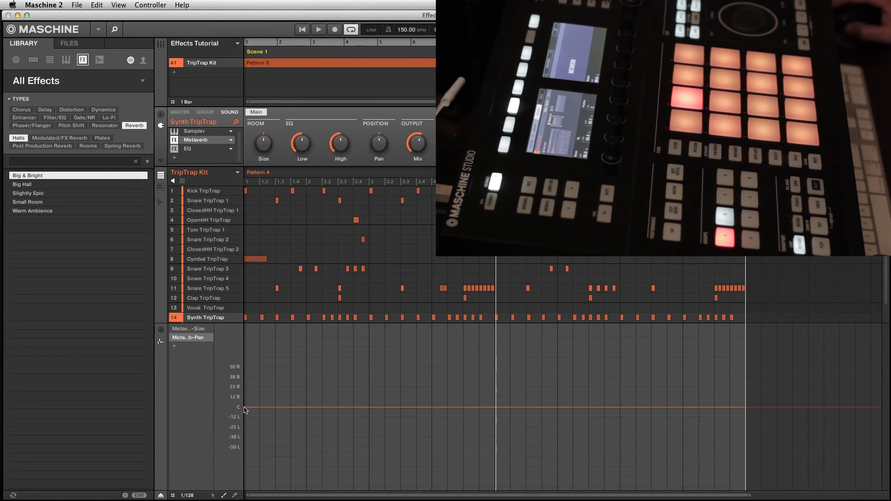
mouse_move(245, 410)
mouse_down()
mouse_move(274, 446)
mouse_move(300, 449)
mouse_move(351, 433)
mouse_move(403, 366)
mouse_move(421, 360)
mouse_move(460, 379)
mouse_move(526, 455)
mouse_move(644, 363)
mouse_move(668, 370)
mouse_move(755, 452)
mouse_up()
key(space)
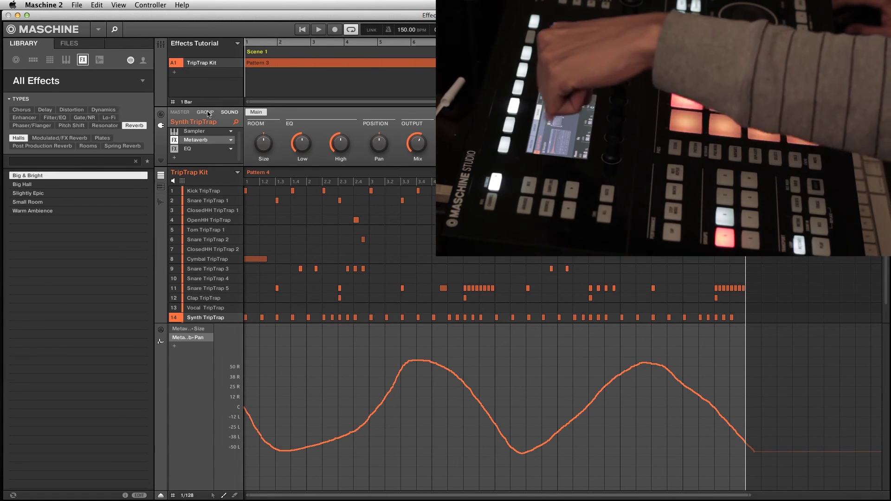
Show the TripTrap Kit group's effects, start playback and raise Phaser Frequency from 34% to 56%.
click(206, 113)
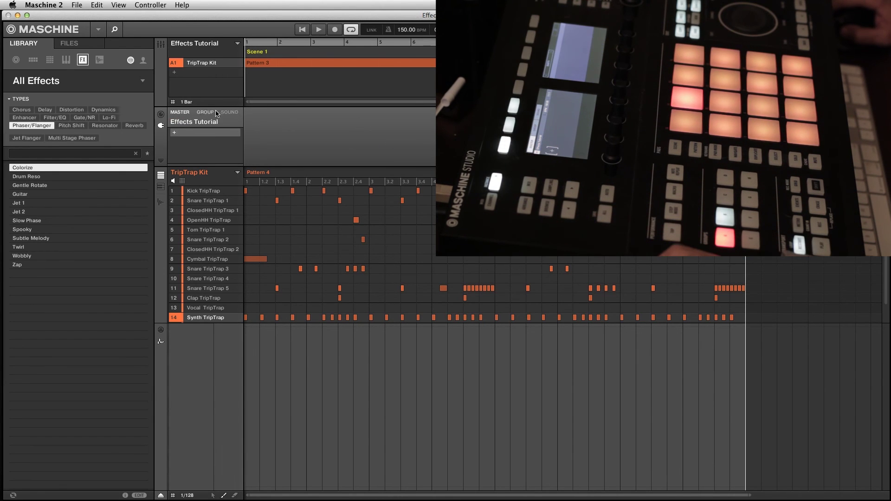
click(211, 113)
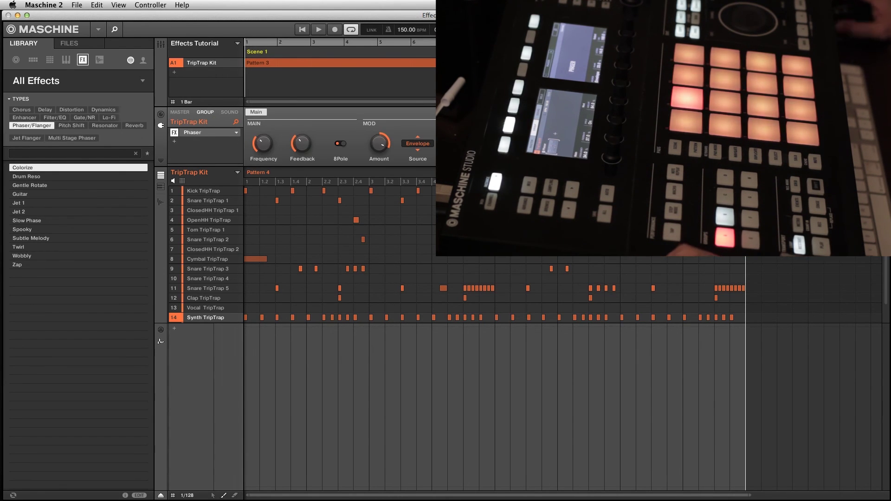
mouse_move(267, 146)
key(space)
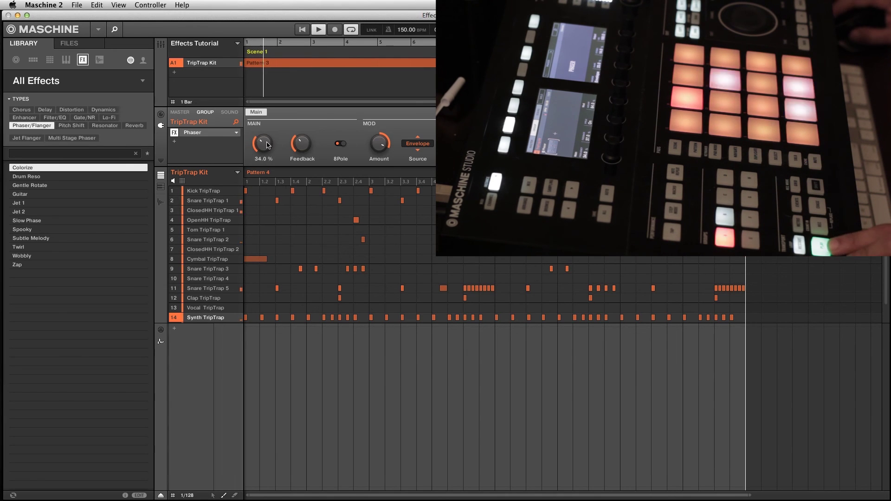
drag(267, 145, 267, 127)
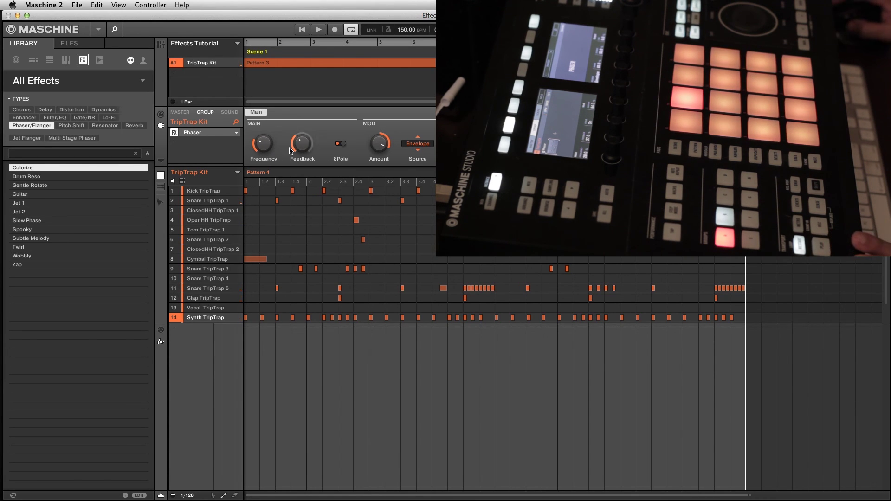
Add a Phaser Amount modulation lane with a curve swinging -41% to 100%, then shrink the lane.
click(174, 328)
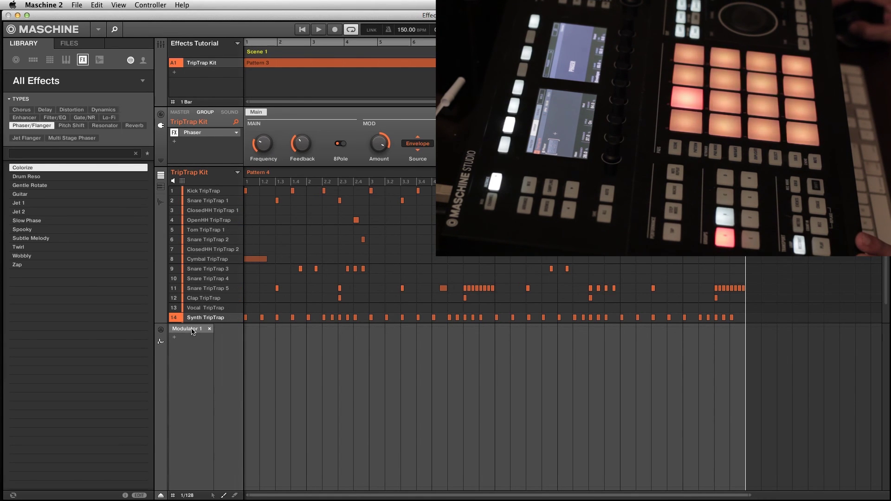
click(192, 331)
mouse_move(223, 356)
mouse_move(283, 356)
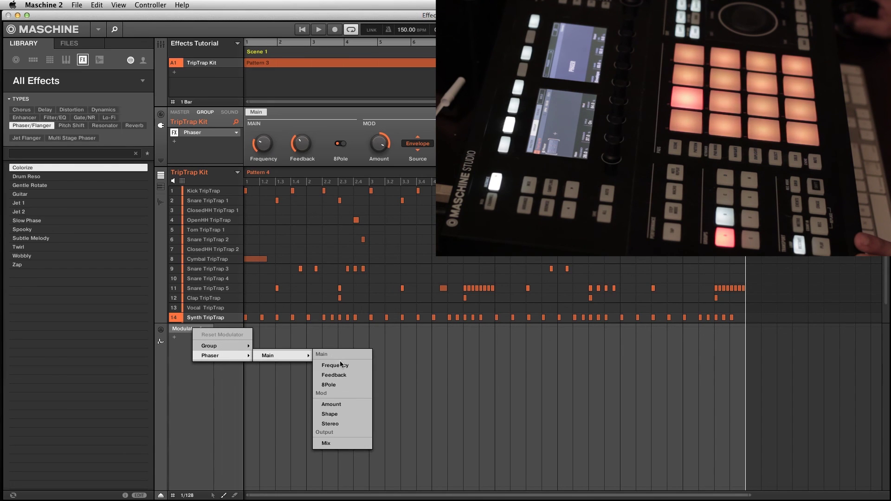
click(343, 404)
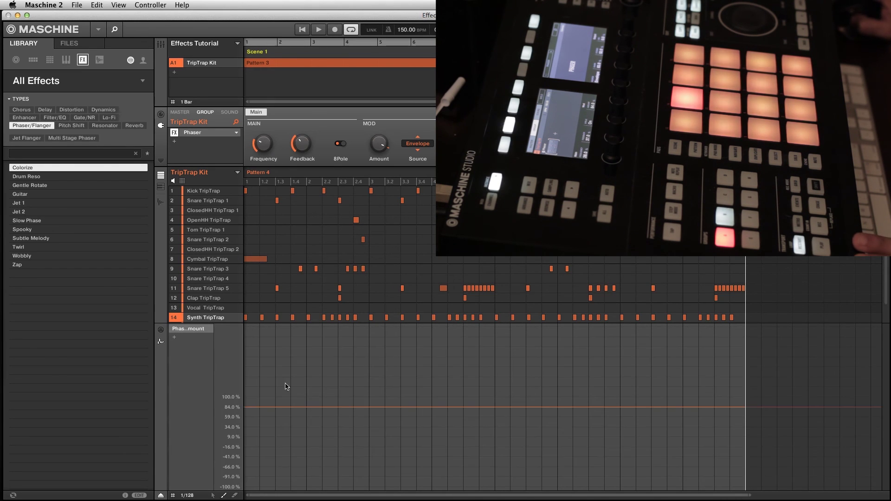
mouse_move(246, 407)
mouse_down()
mouse_move(305, 440)
mouse_move(354, 435)
mouse_move(406, 407)
mouse_move(458, 451)
mouse_move(508, 407)
mouse_move(559, 438)
mouse_move(681, 423)
mouse_move(733, 403)
mouse_up()
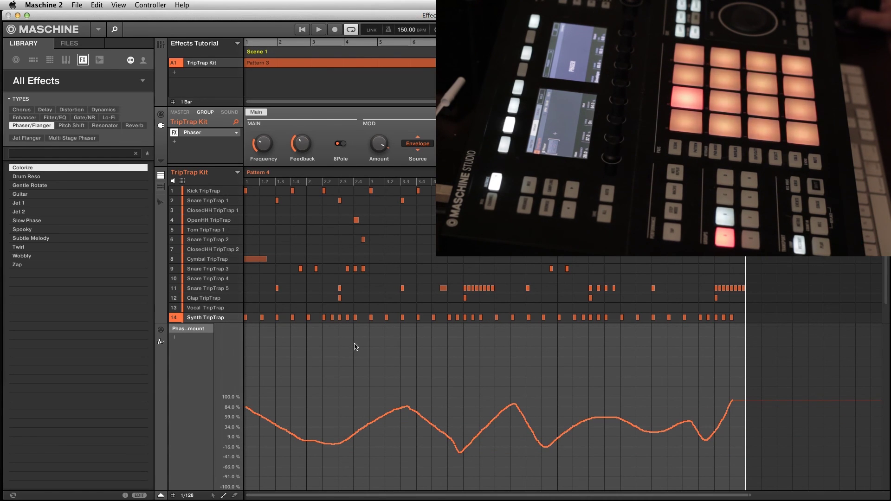
drag(364, 329, 334, 439)
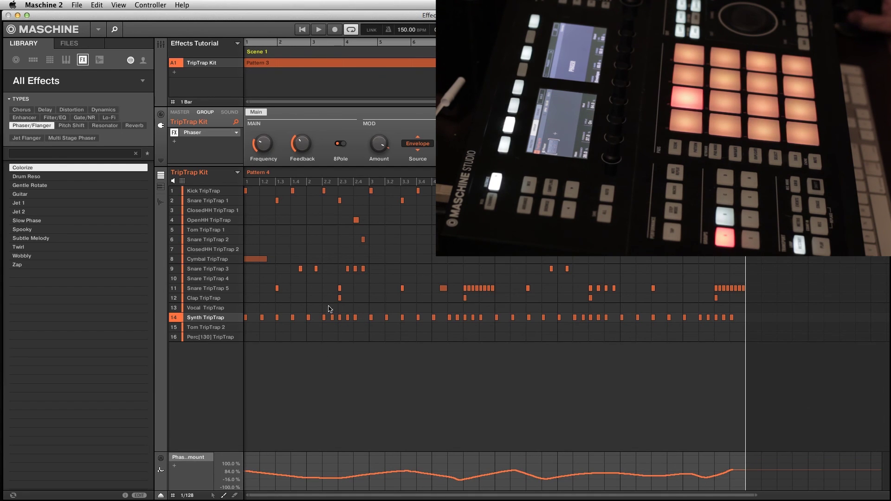